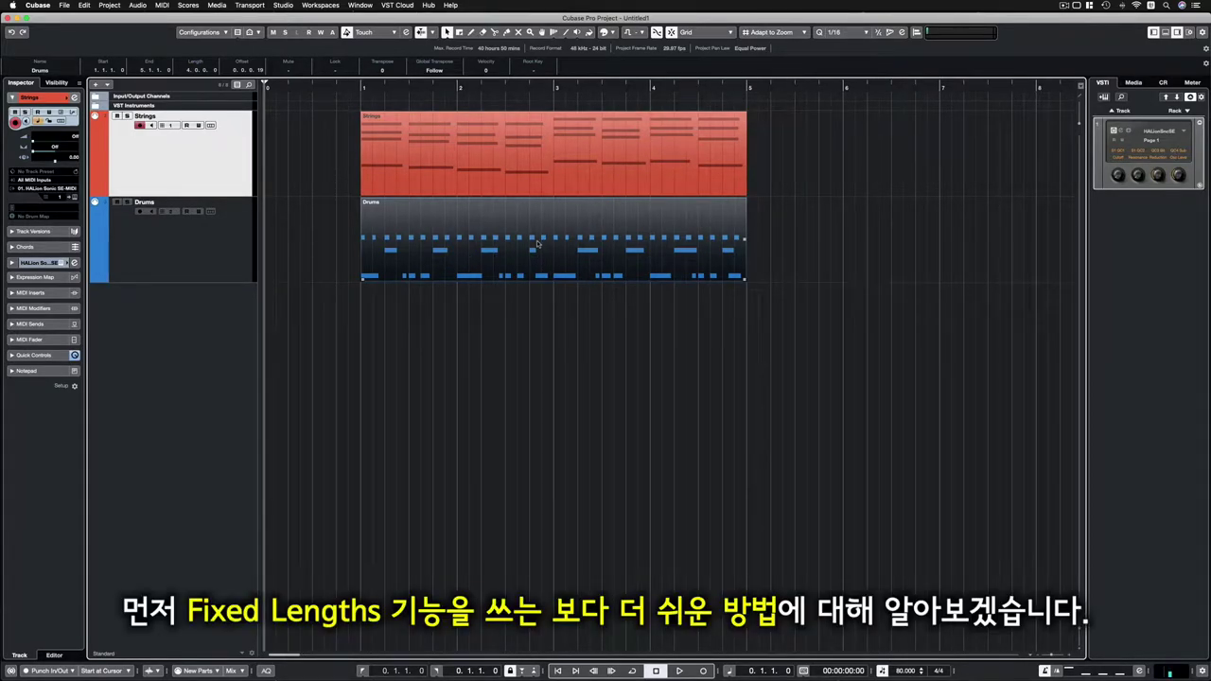
Open the Drums part in the Key Editor and make sure the Inspector is enabled in its window layout.
double_click(537, 243)
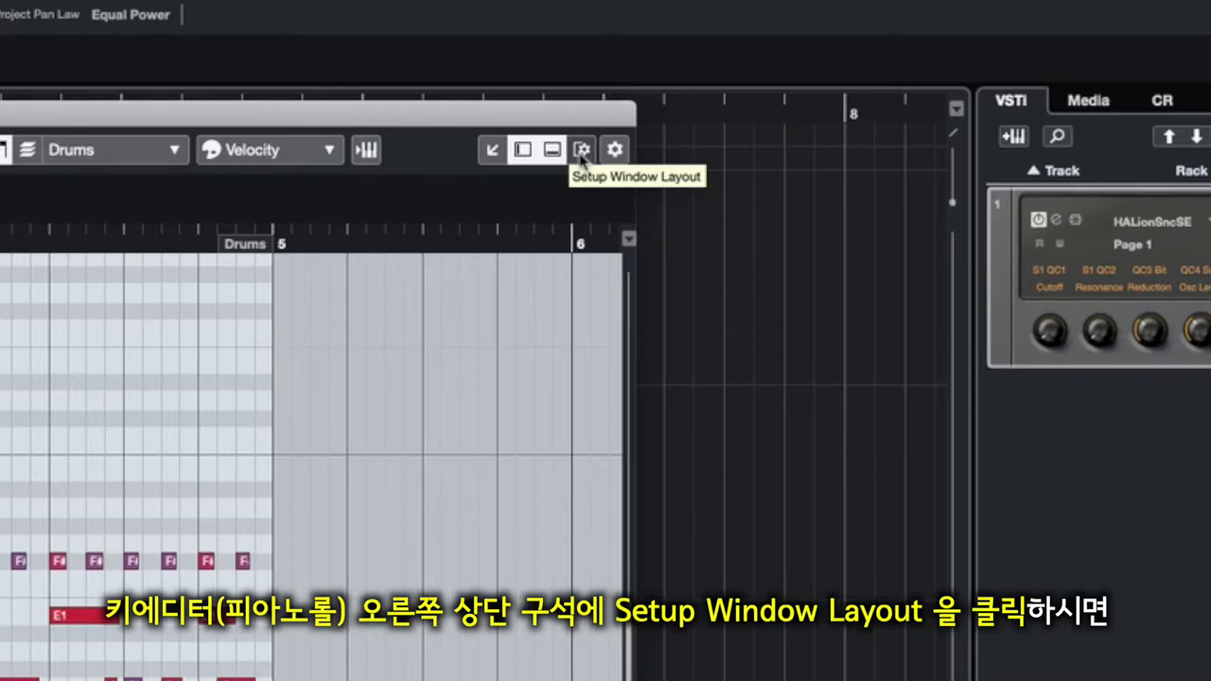
left_click(582, 150)
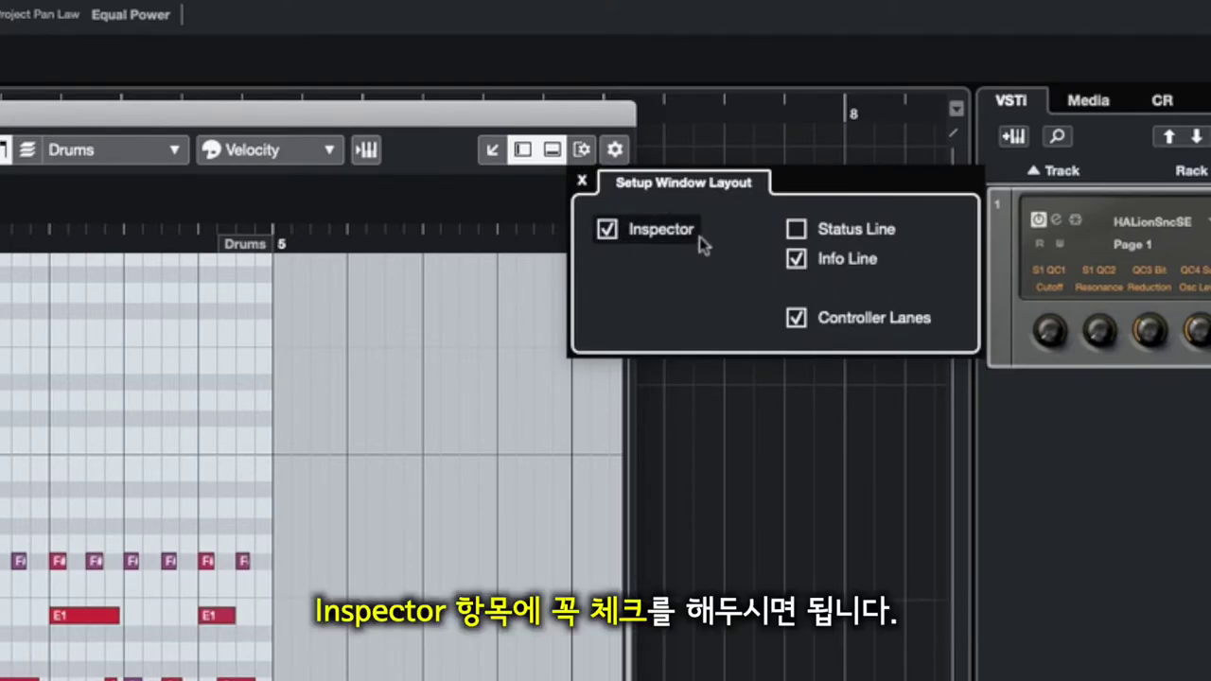
left_click(608, 230)
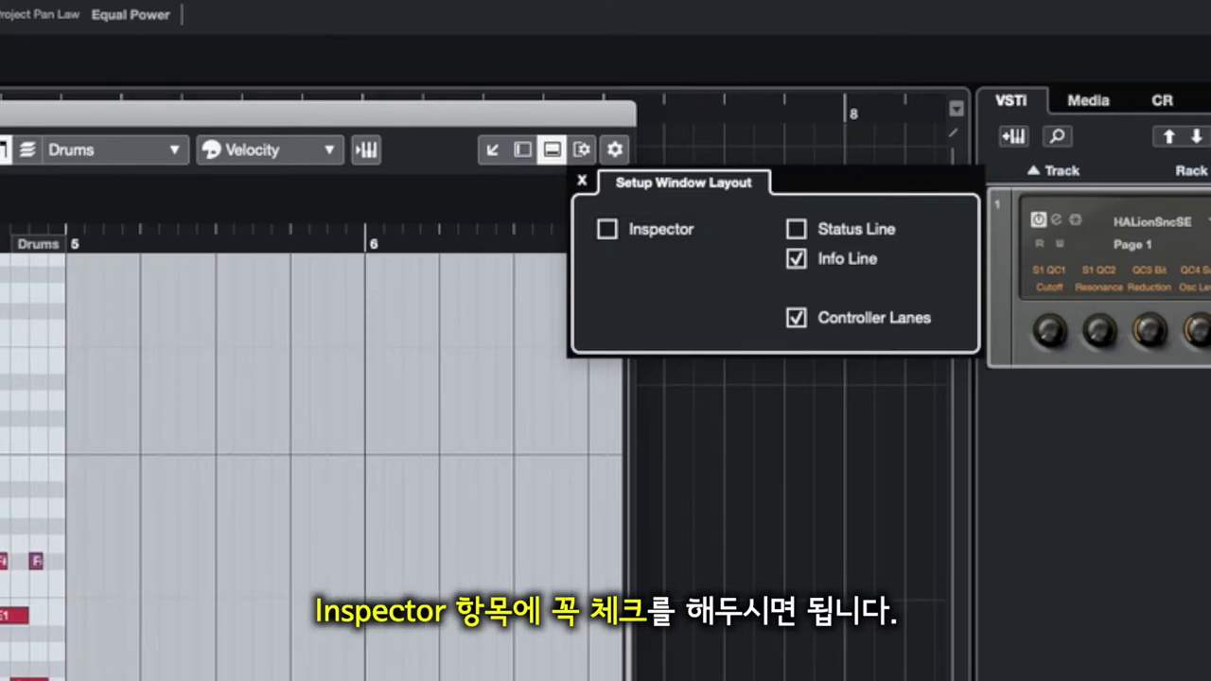
left_click(607, 230)
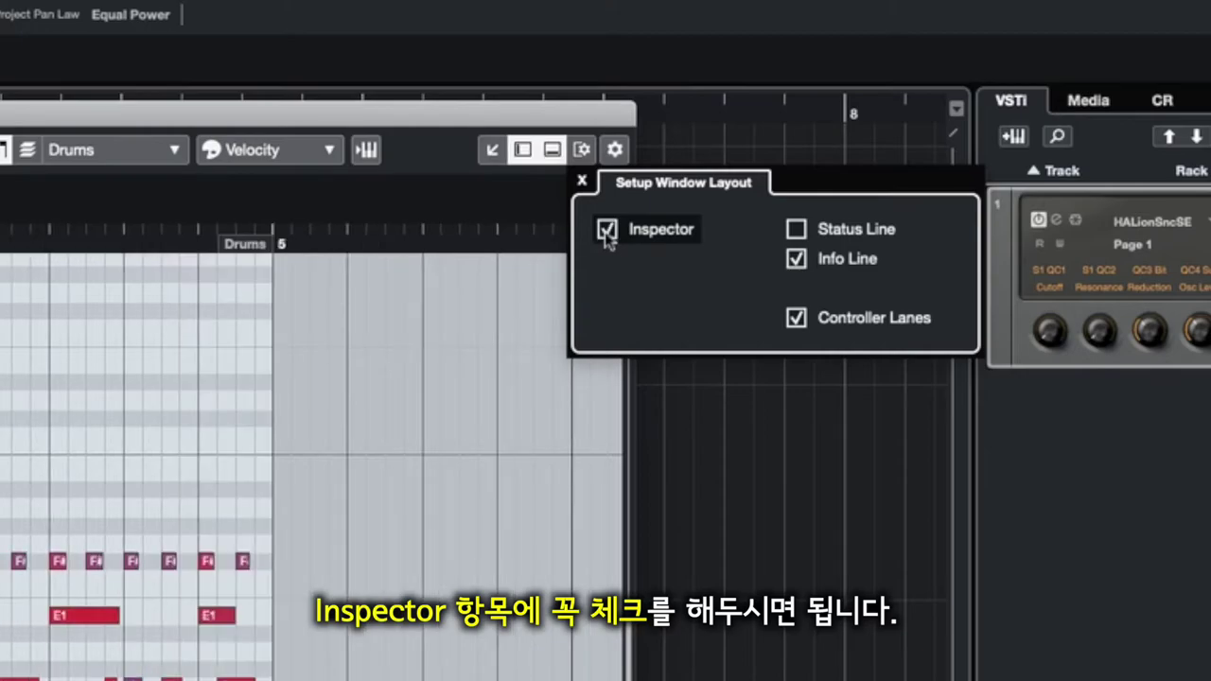
left_click(581, 180)
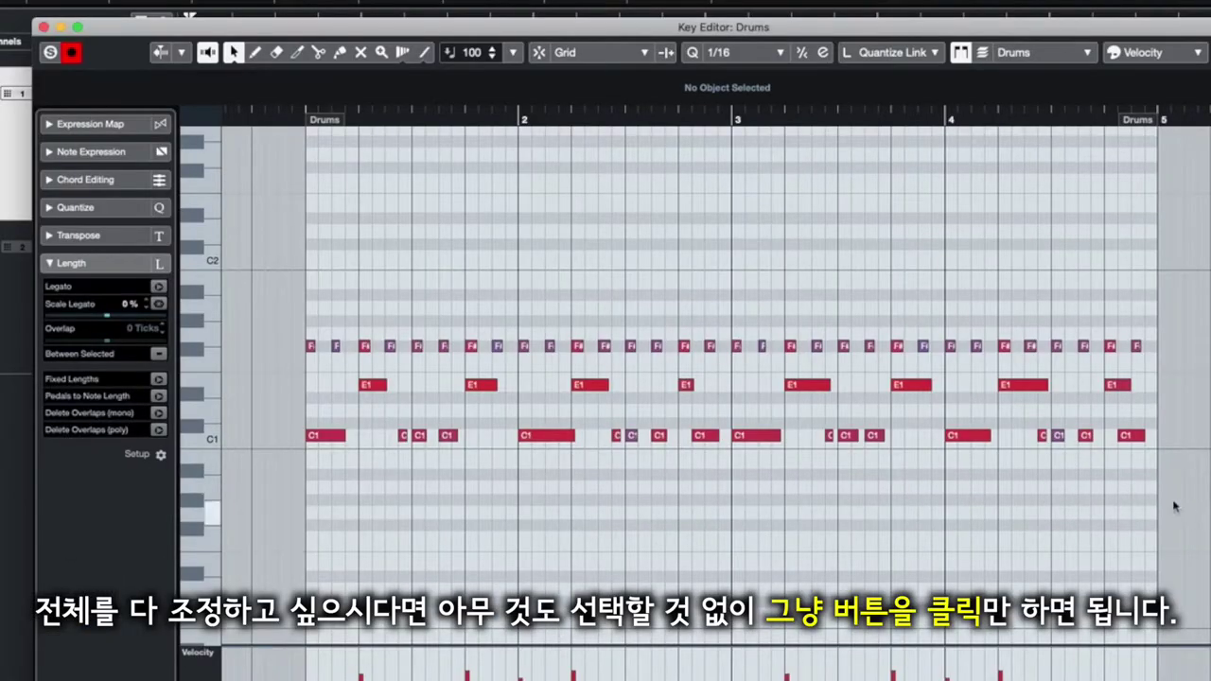
Apply Fixed Lengths to all notes of the Drums part.
left_click_drag(1189, 507, 686, 505)
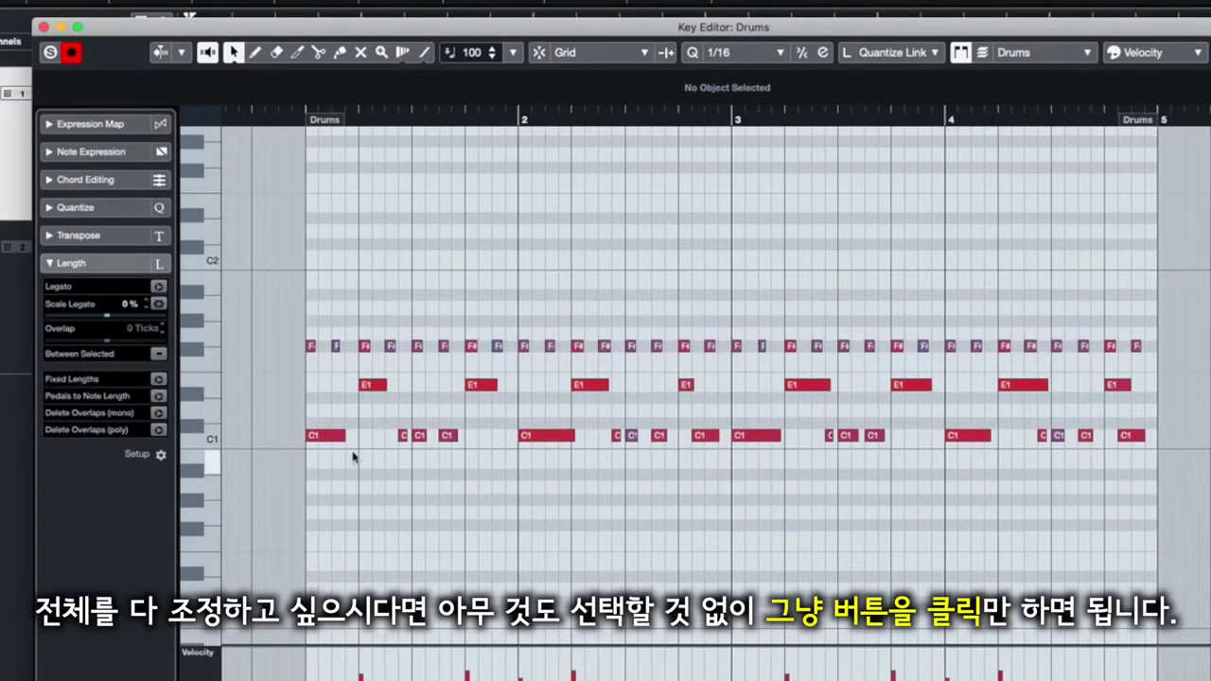
left_click(158, 380)
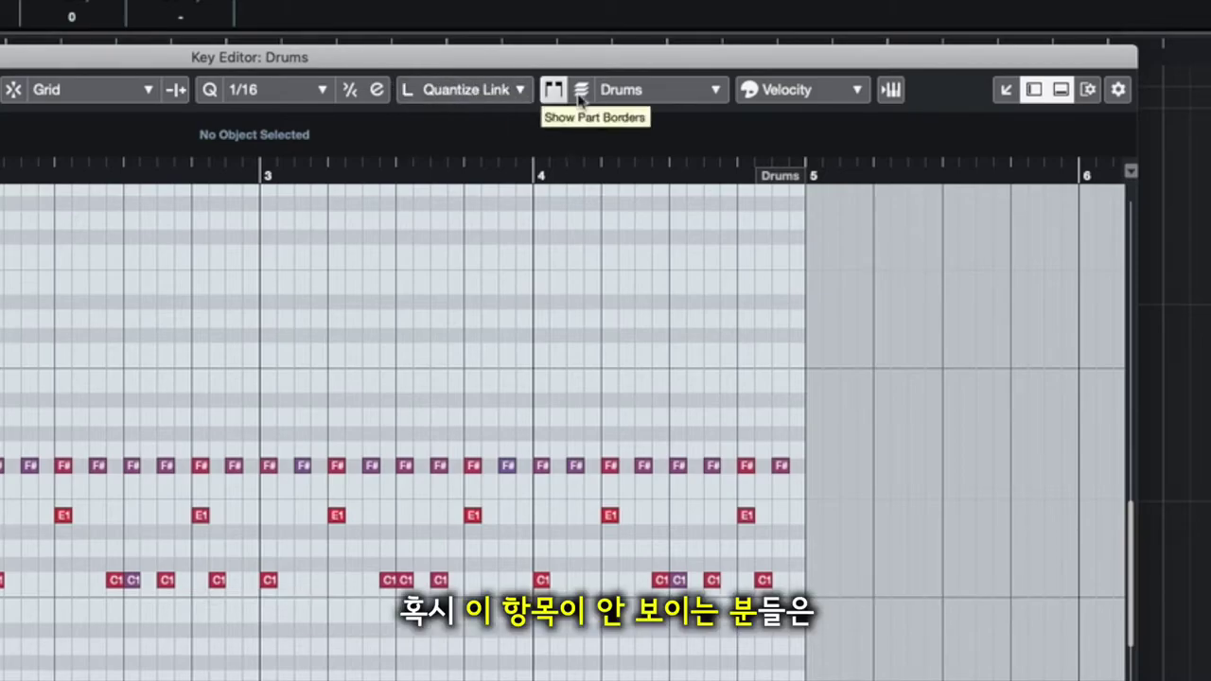
Check that Length Quantize is enabled among the Key Editor's toolbar items and review its available note-length values.
right_click(923, 92)
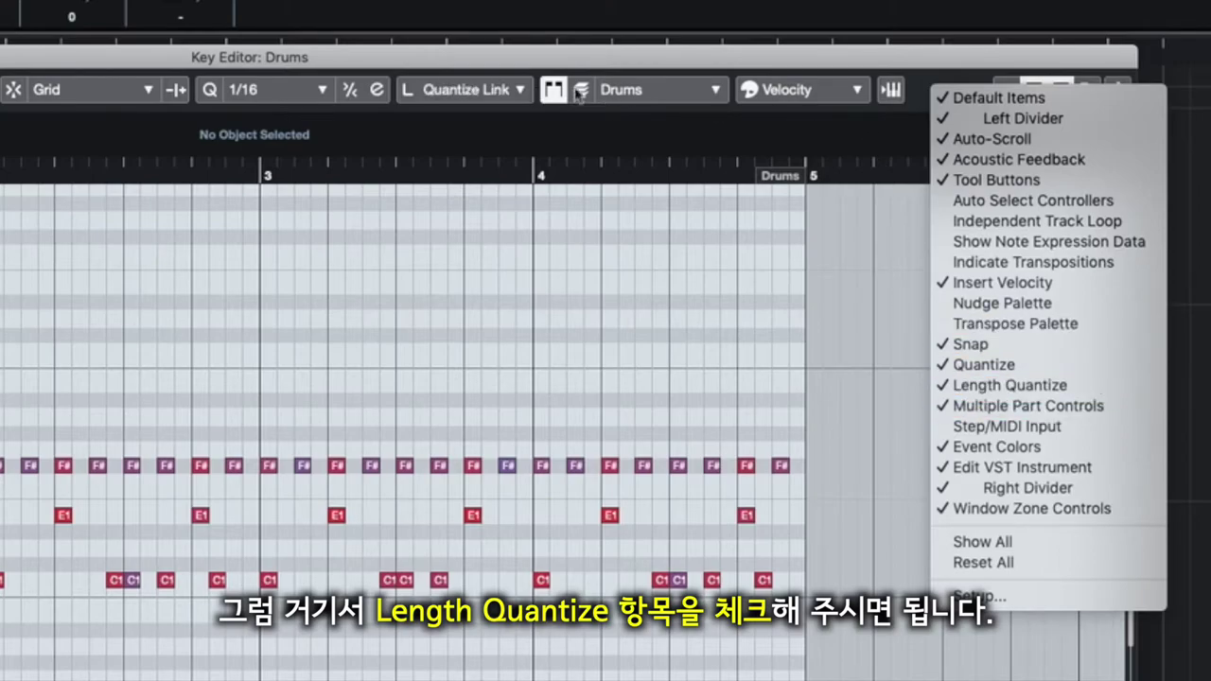
left_click(465, 90)
left_click(465, 90)
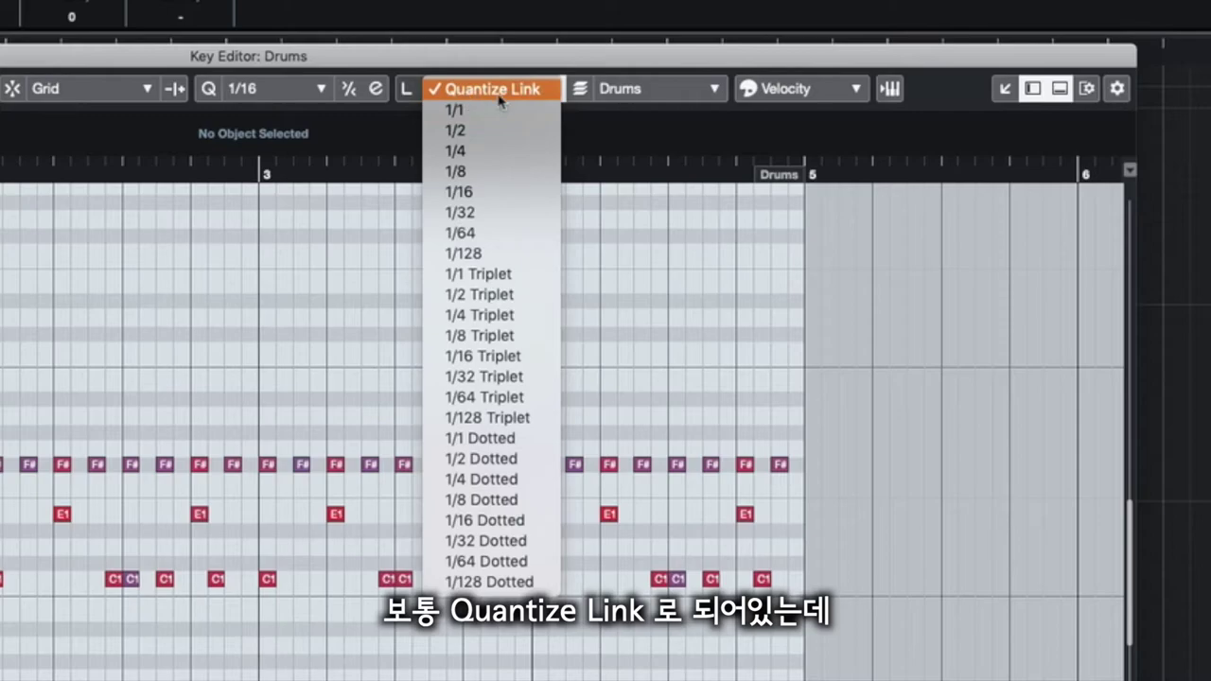
left_click(487, 66)
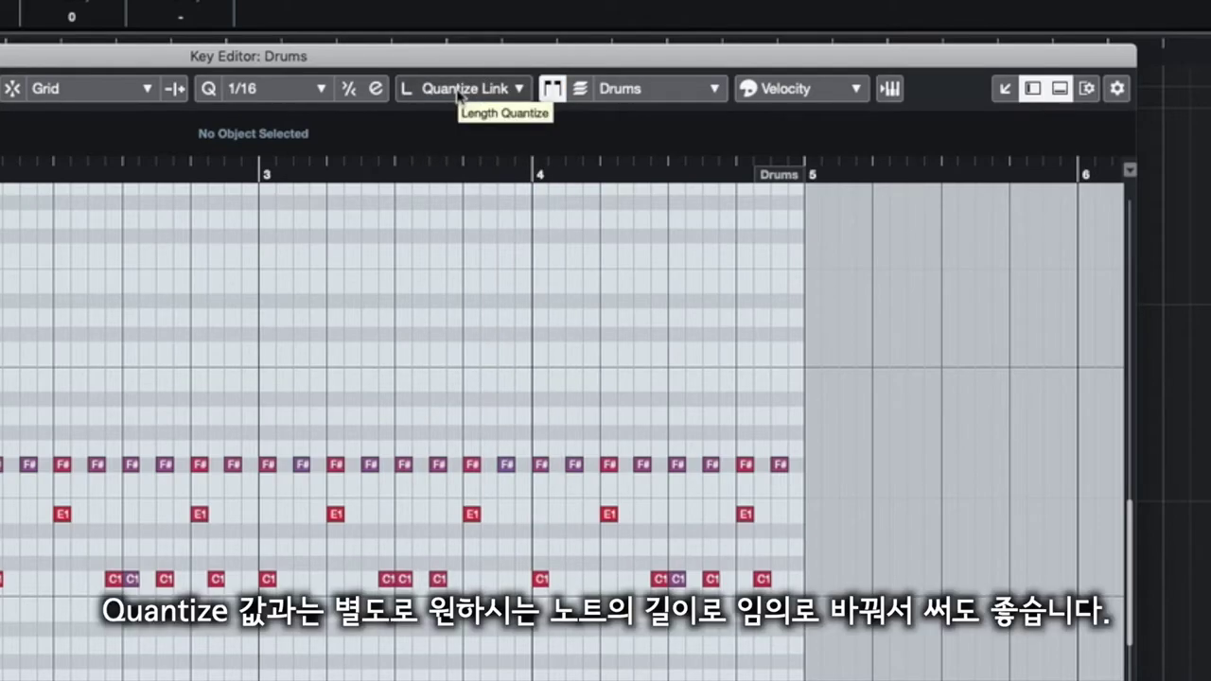
left_click(458, 92)
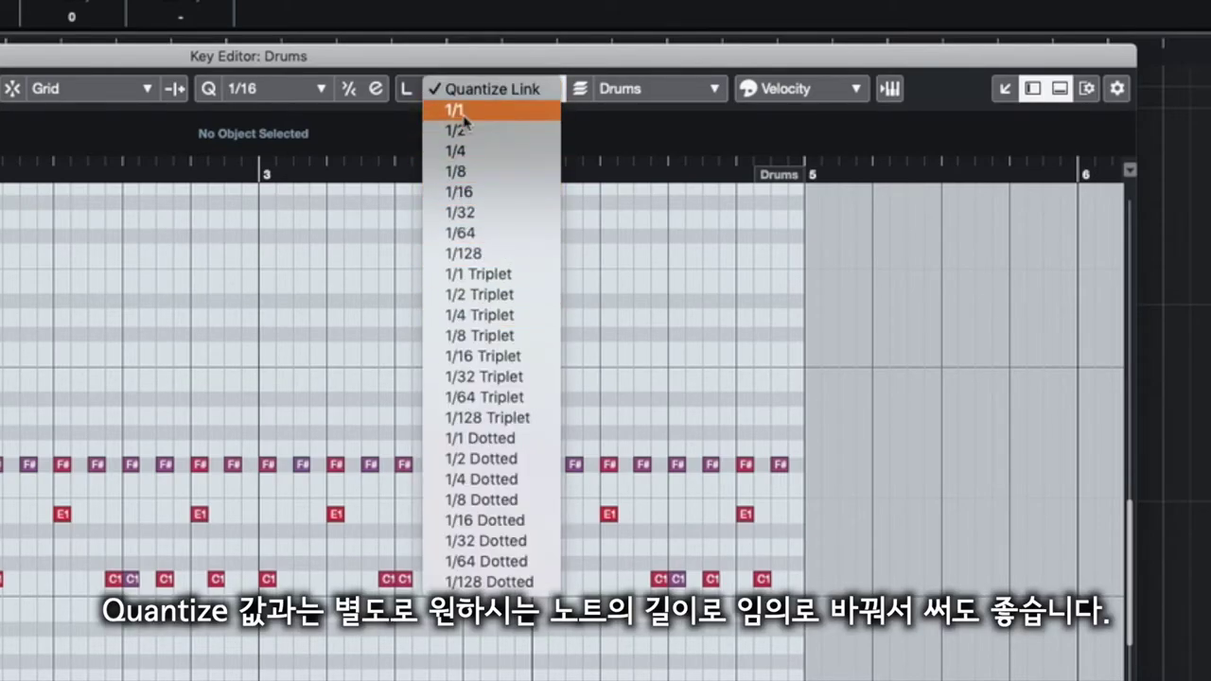
left_click(464, 54)
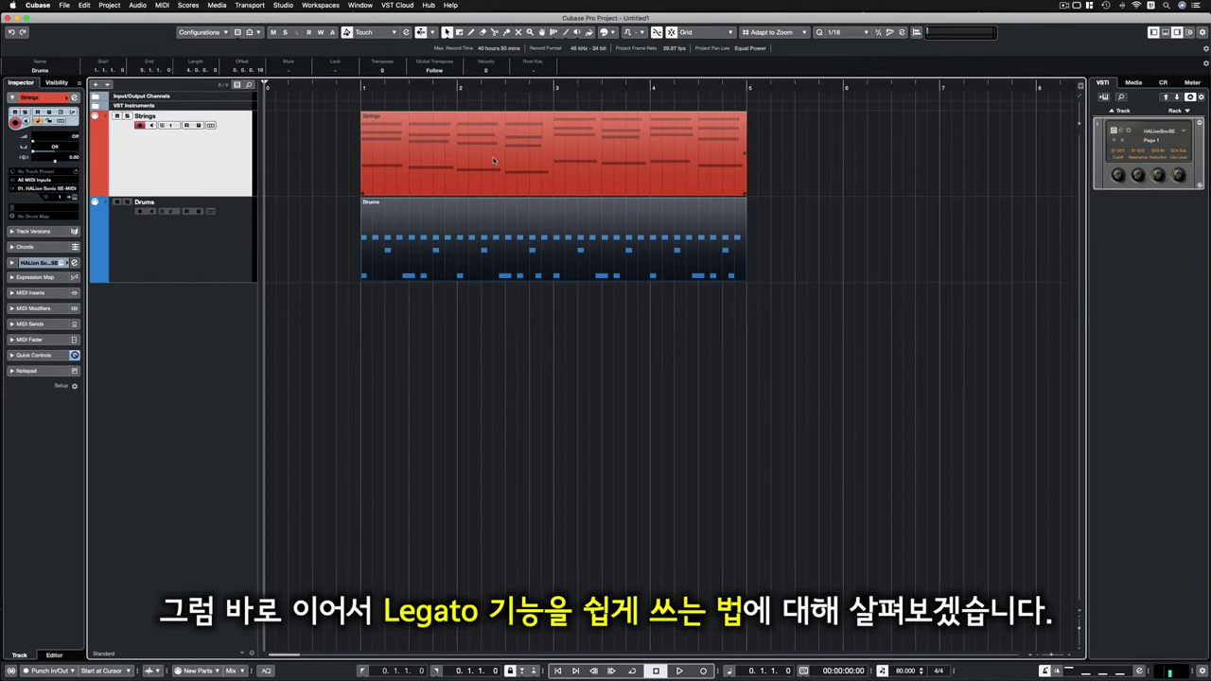
Open the Strings part in the Key Editor, leaving none of its notes selected.
double_click(493, 161)
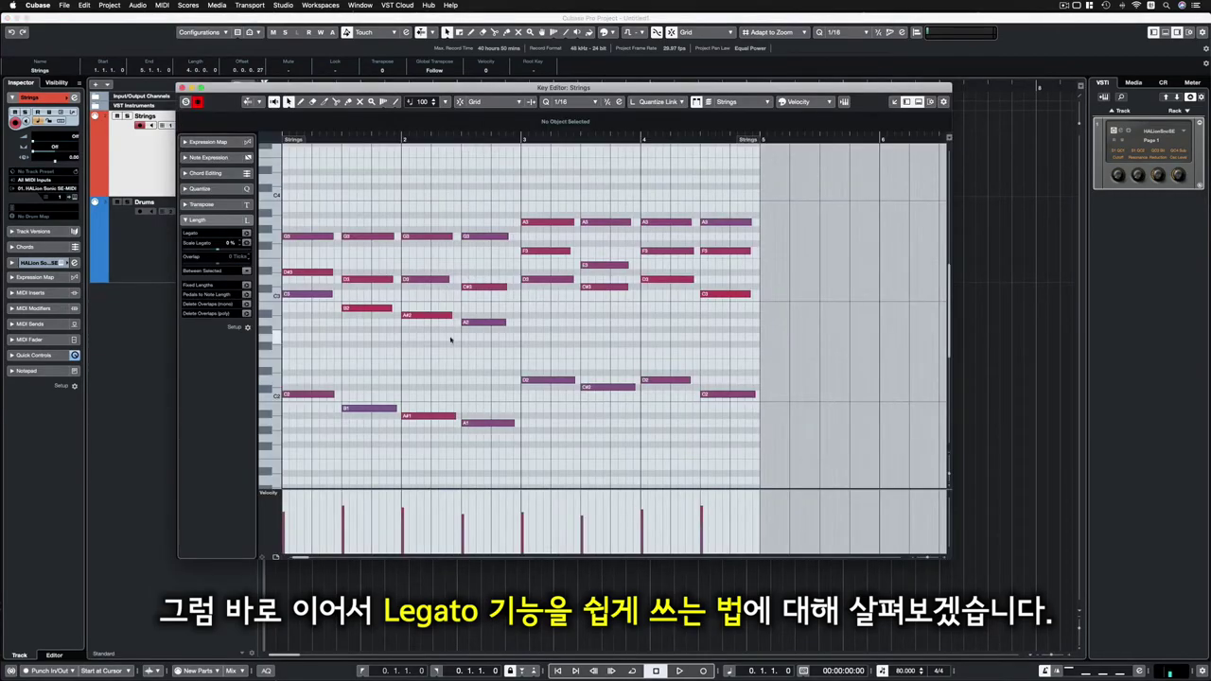
scroll(618, 401, "left", 2)
scroll(698, 407, "right", 1)
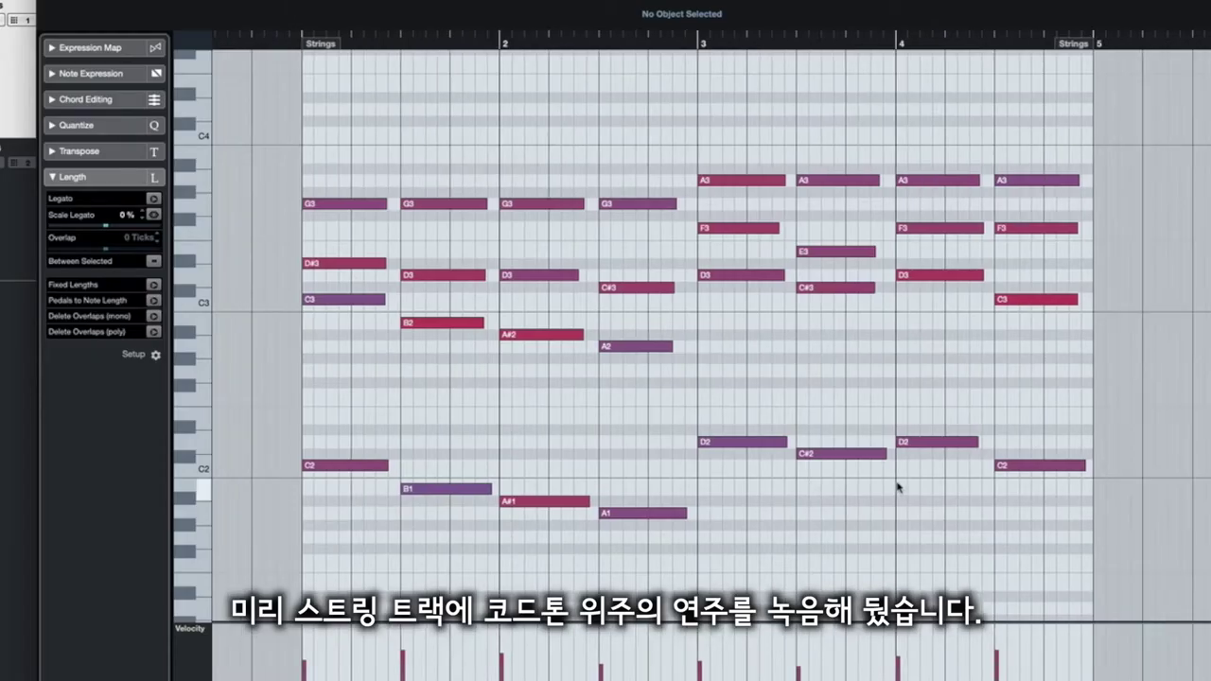
left_click_drag(1170, 592, 288, 125)
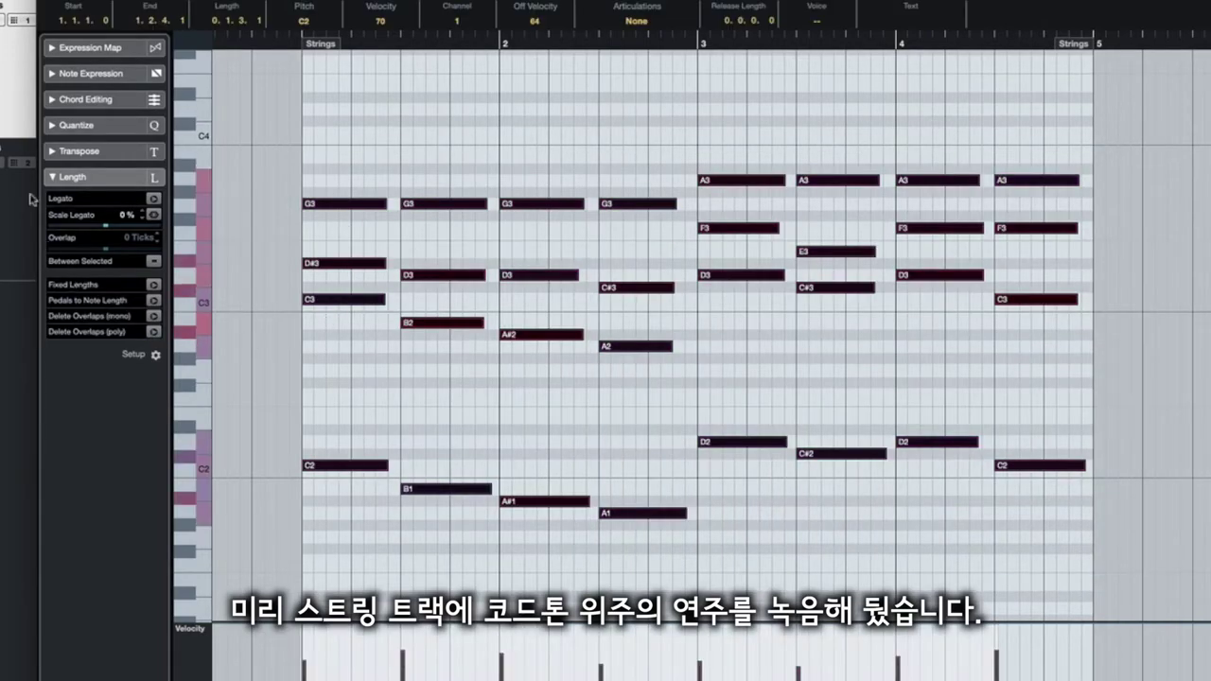
left_click(262, 306)
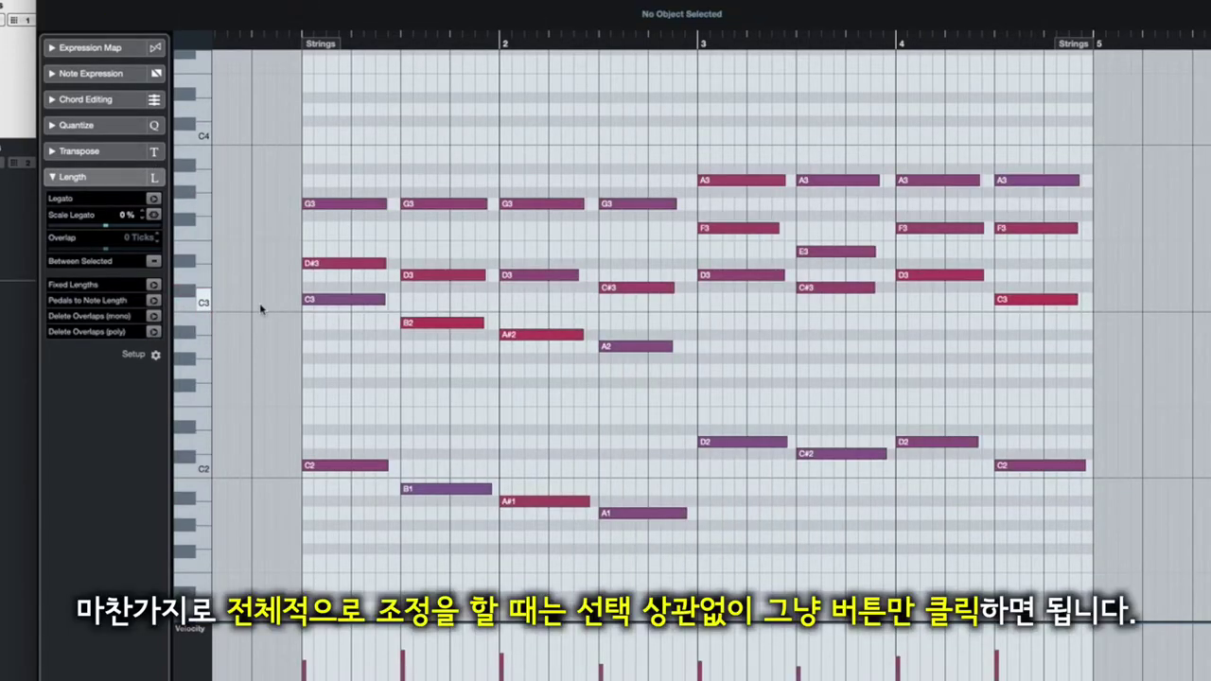
Try Legato on all notes of the Strings part and undo it.
left_click(153, 200)
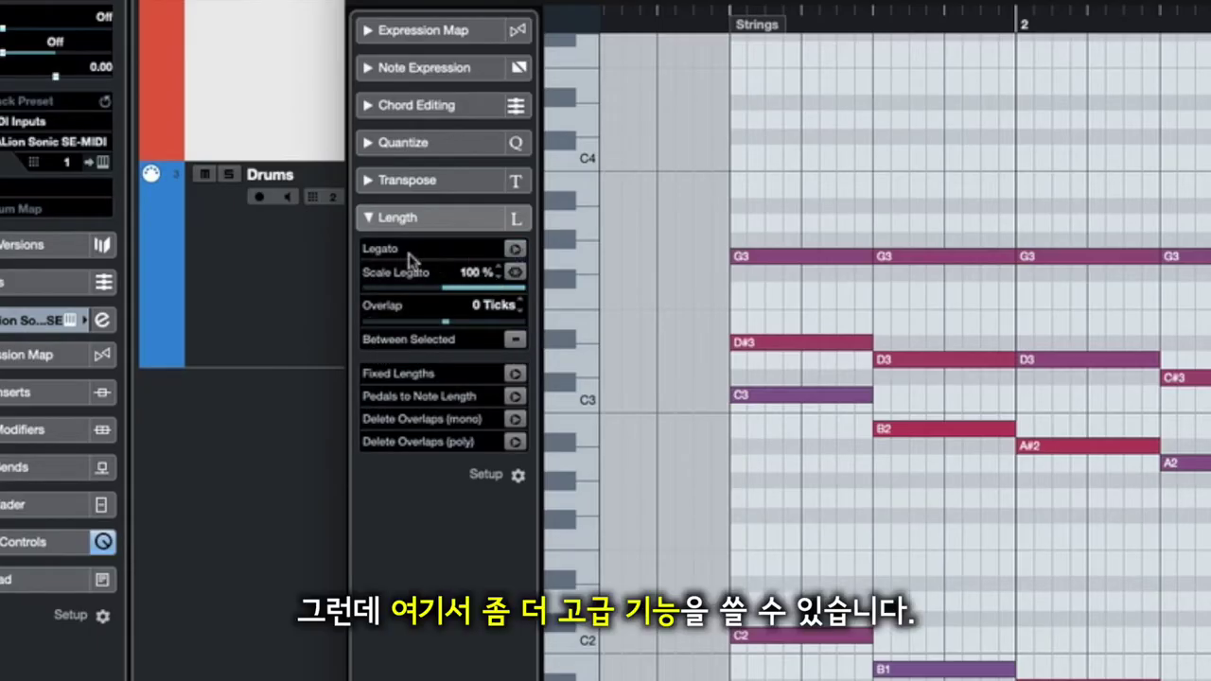
key("ctrl+z")
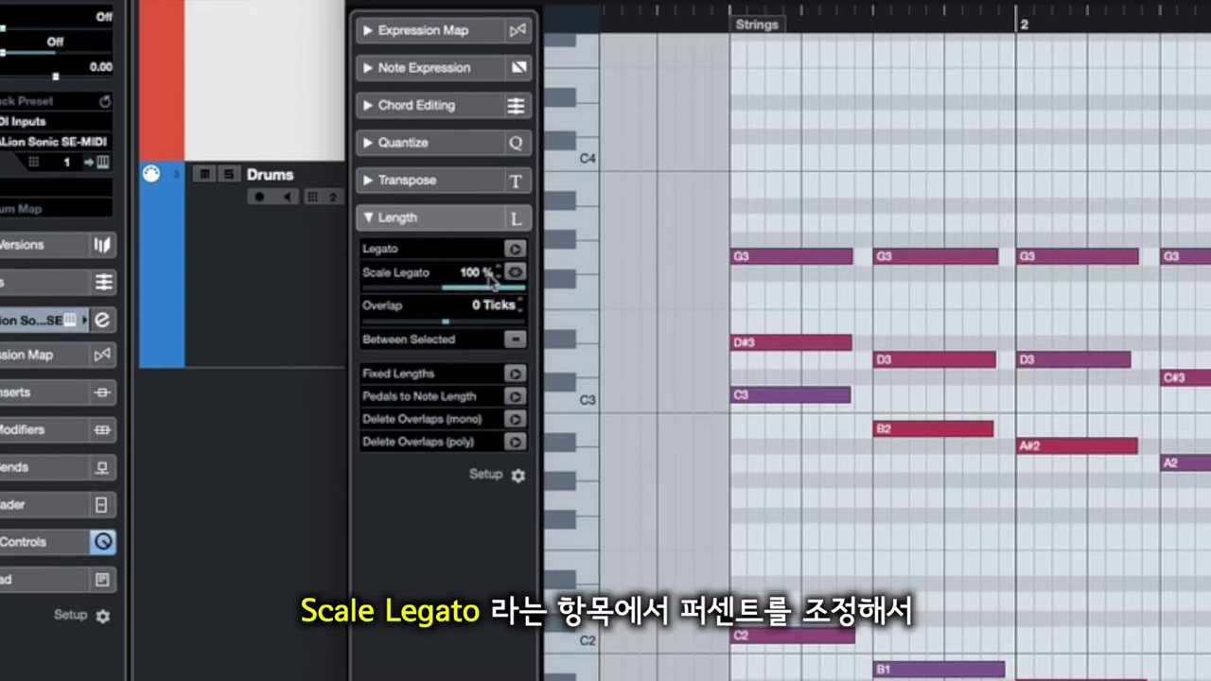
Try different Scale Legato amounts on all Strings notes, including 100%, 72% and 71%, and finish at 97%.
left_click_drag(522, 289, 520, 288)
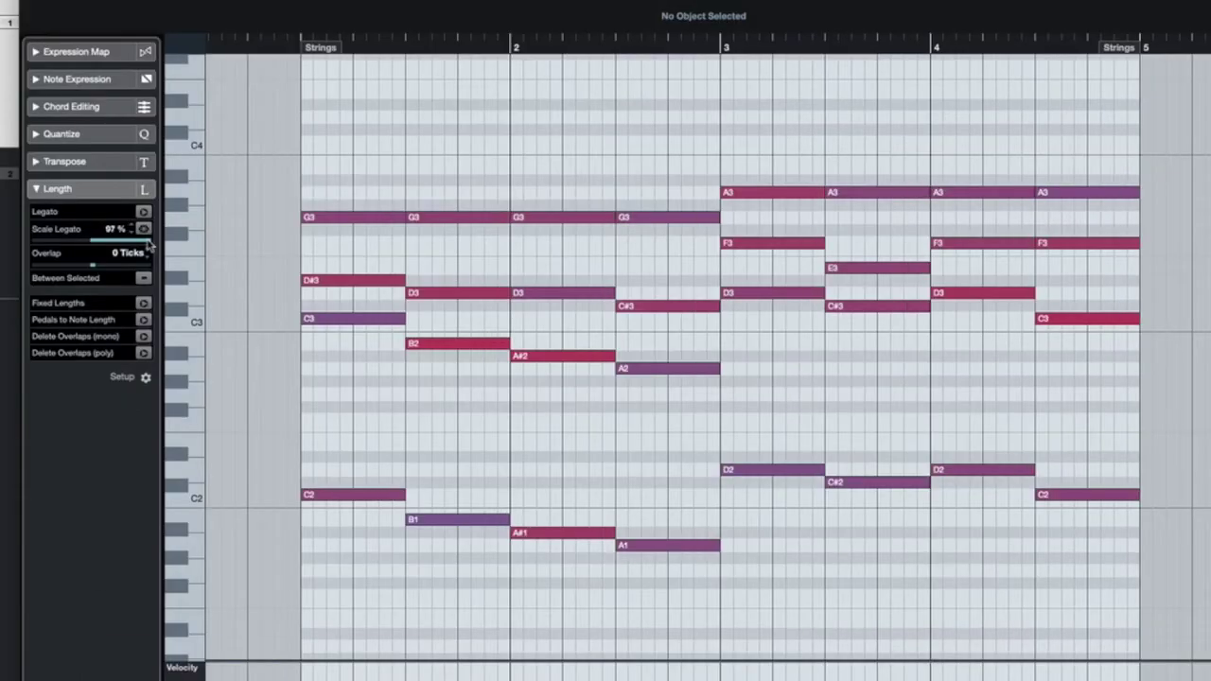
mouse_move(147, 244)
left_mouse_down()
mouse_move(68, 246)
mouse_move(145, 247)
left_mouse_up()
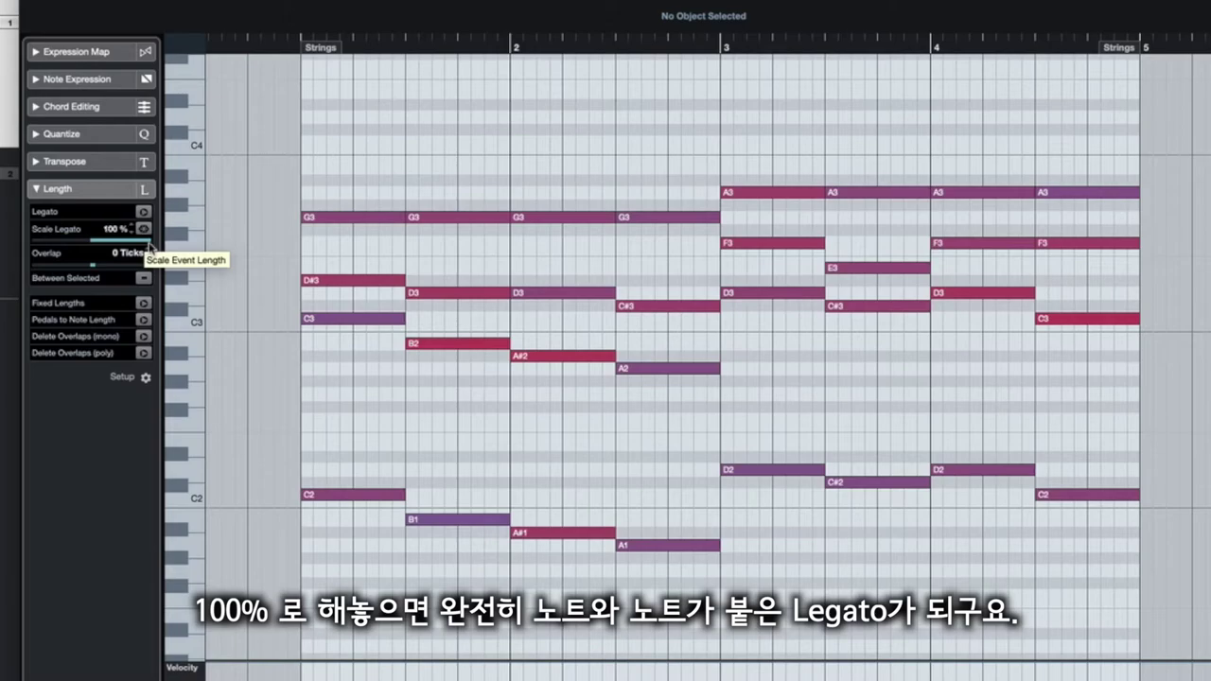
left_click_drag(148, 248, 136, 250)
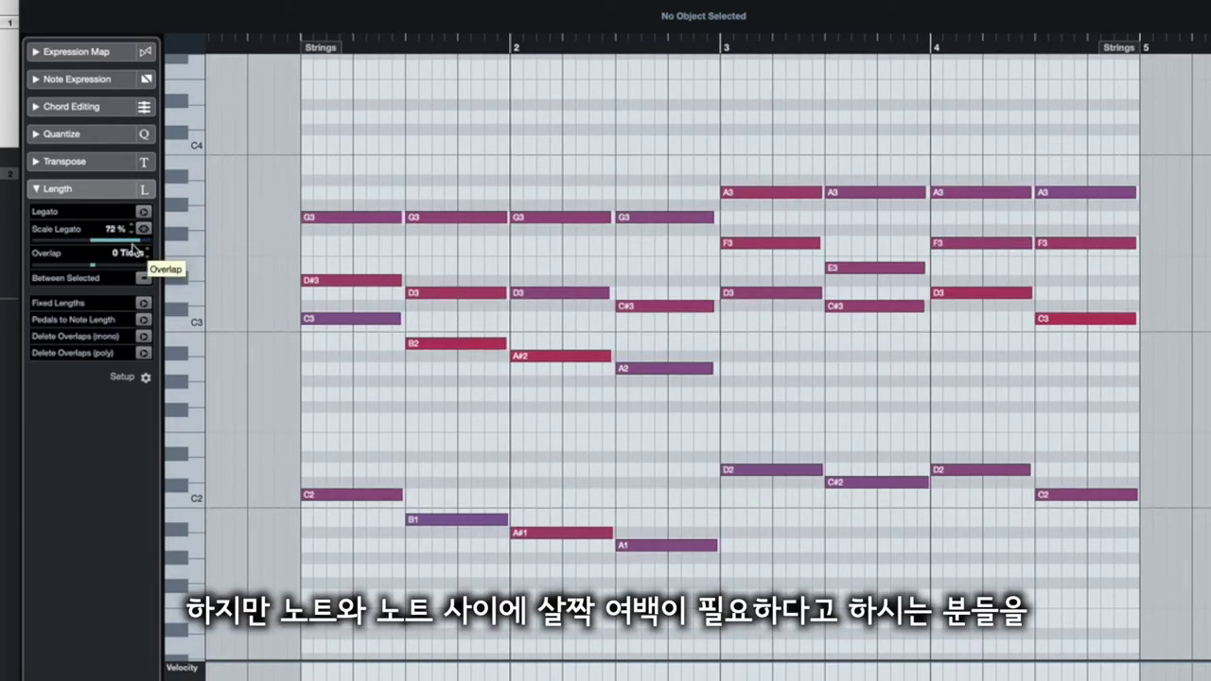
mouse_move(135, 250)
left_mouse_down()
mouse_move(149, 243)
mouse_move(133, 244)
left_mouse_up()
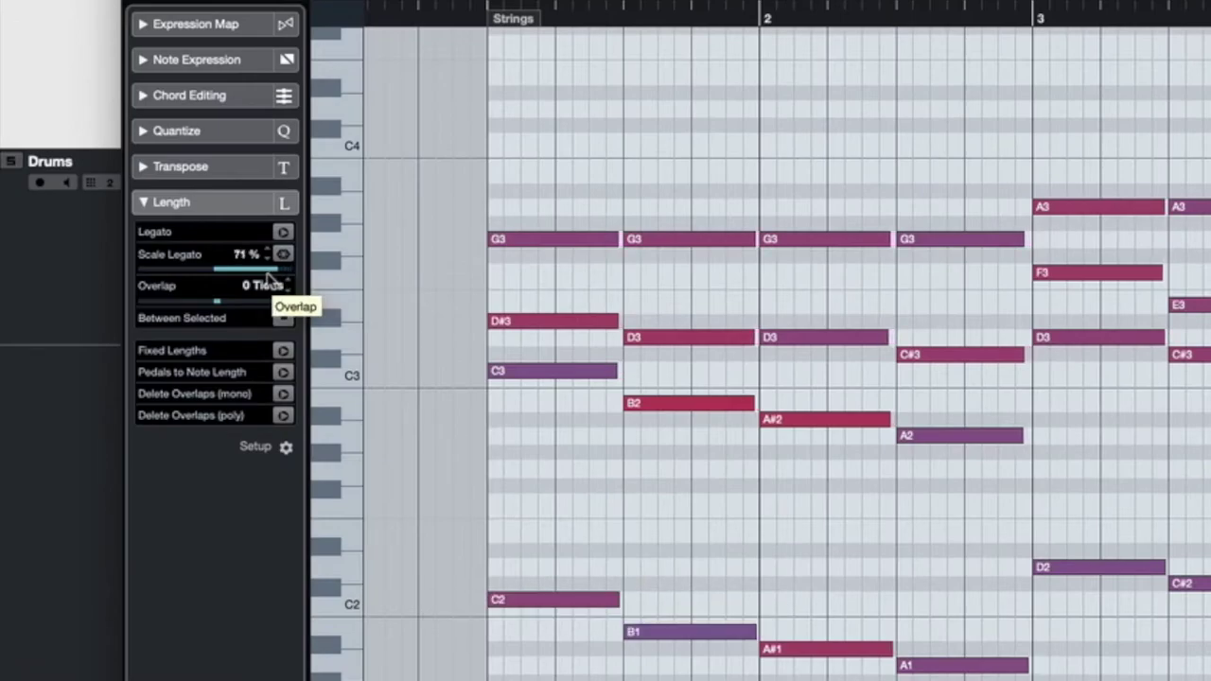
left_click_drag(268, 274, 289, 276)
Try adjusting the Overlap for only the C3, B2, A#2 and A2 notes in the first two bars.
left_click_drag(1016, 500, 395, 375)
mouse_move(221, 304)
left_mouse_down()
mouse_move(271, 306)
mouse_move(214, 304)
left_mouse_up()
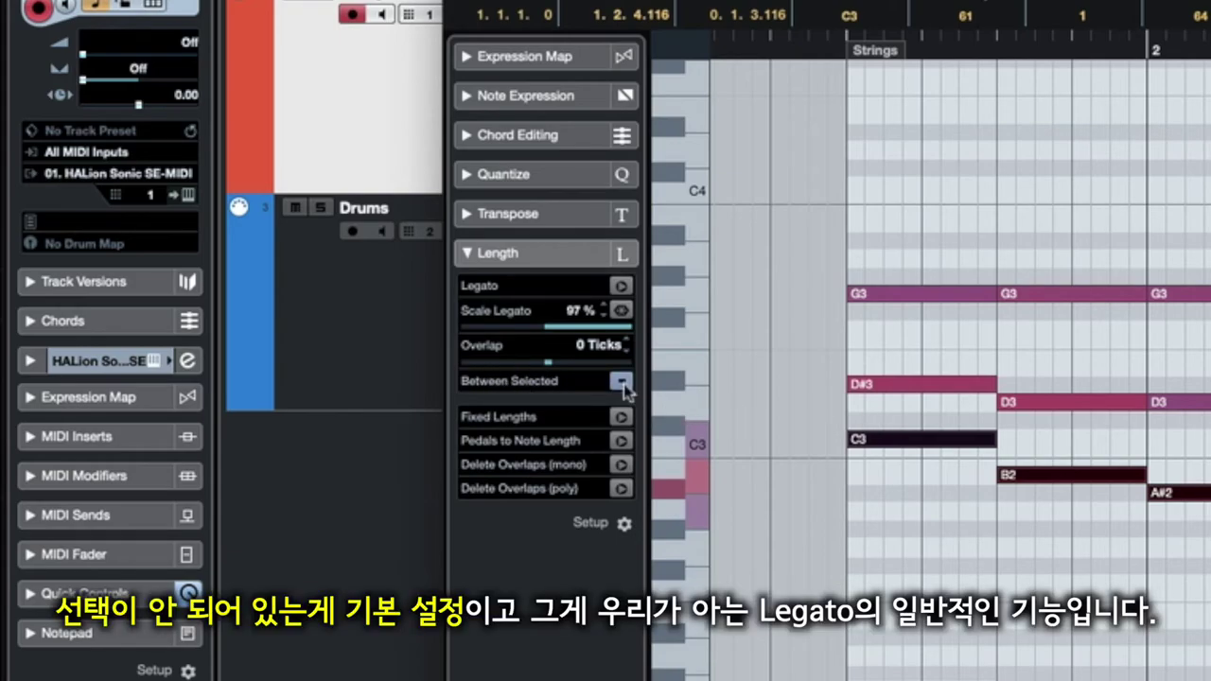
left_click(975, 456)
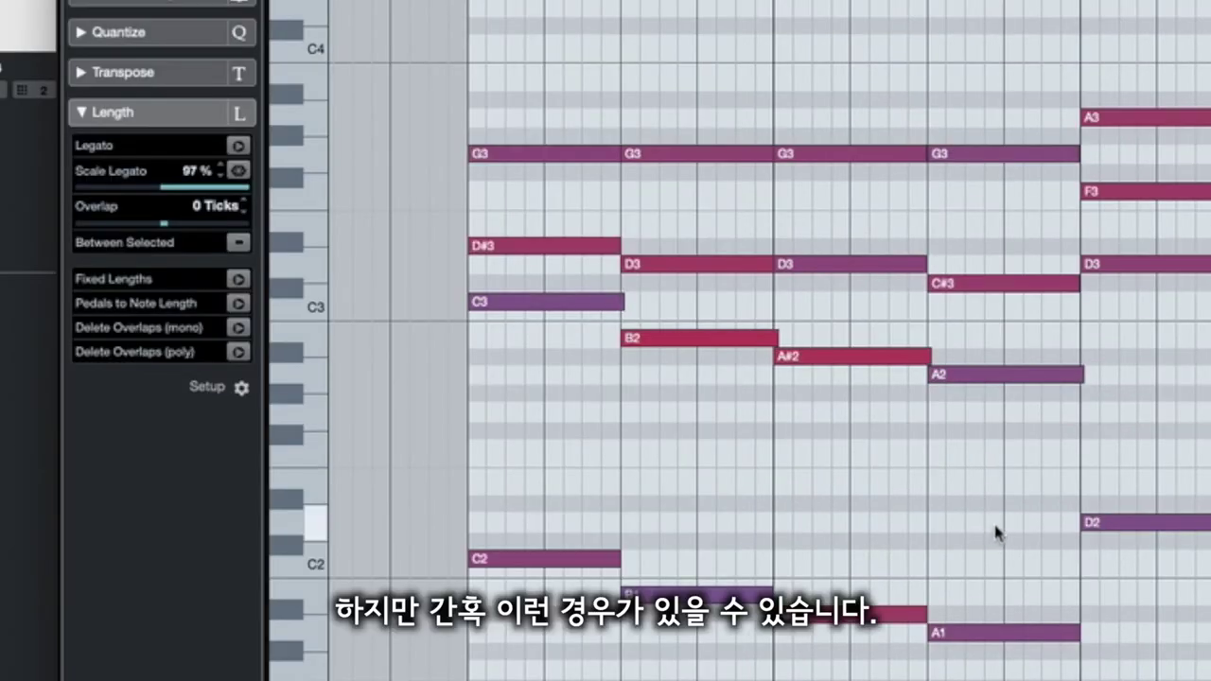
Undo the Scale Legato and Overlap changes made to the Strings notes.
key("super+z")
key("super+z")
key("super+z")
key("super+z")
key("super+z")
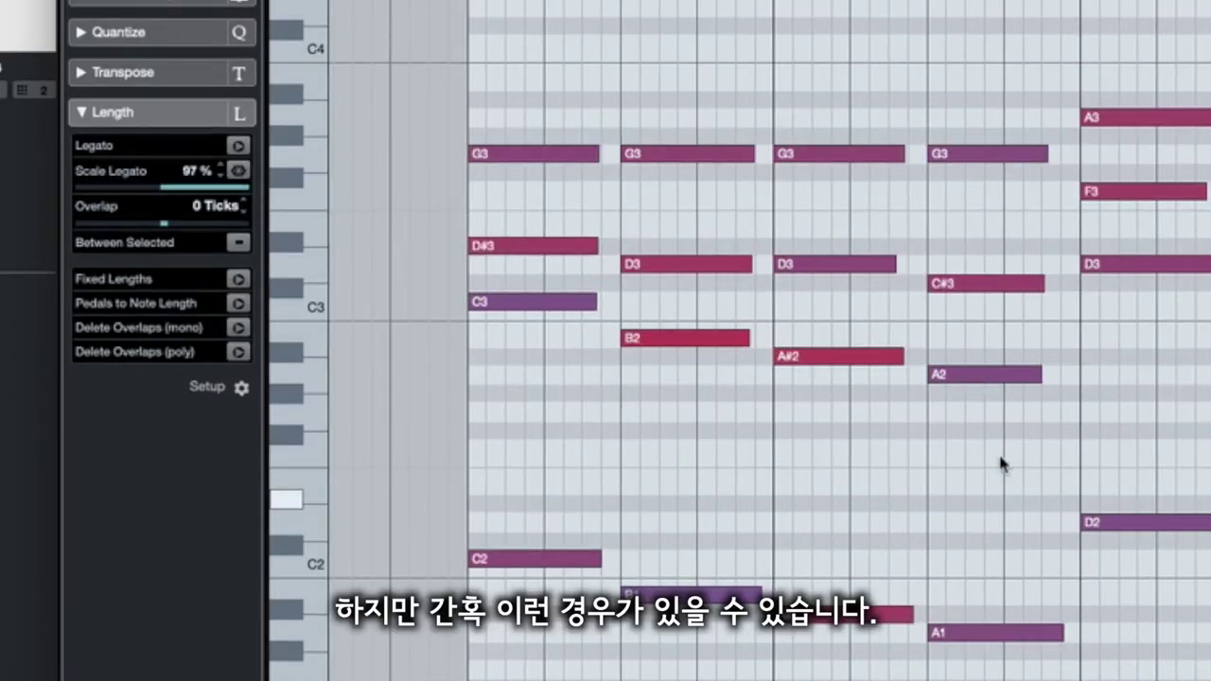
Select the C3, B2, A#2 and A2 notes in the first two bars and enable Between Selected for the length functions.
left_click_drag(988, 430, 492, 303)
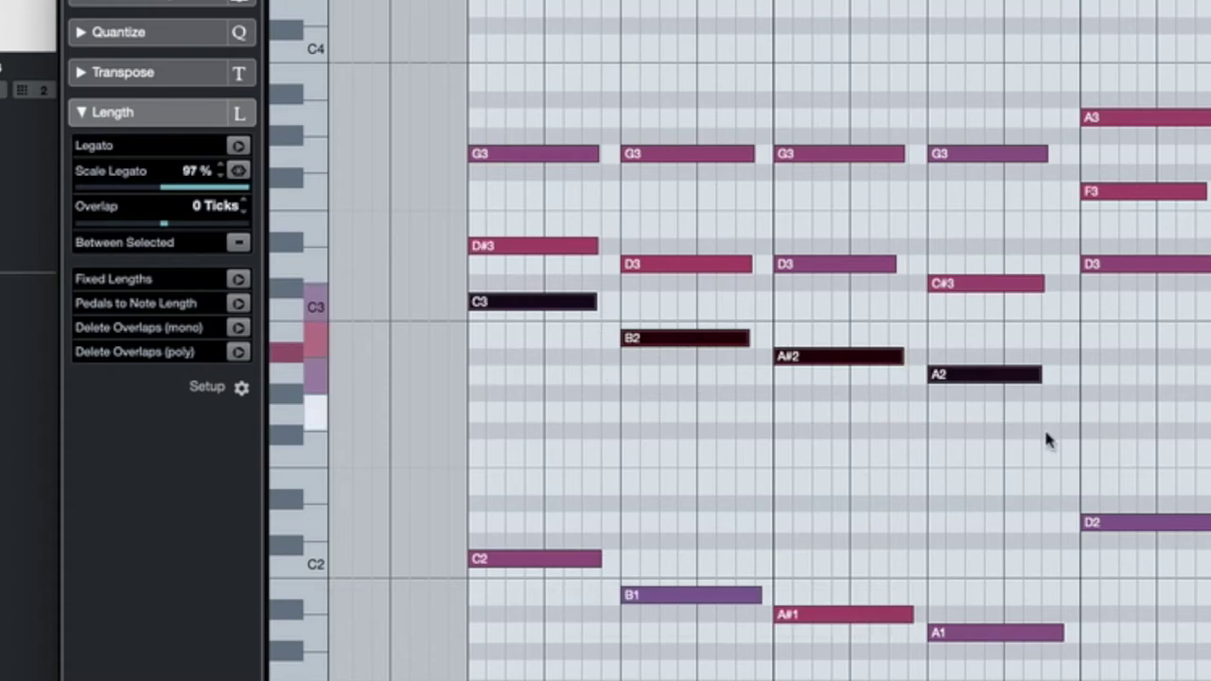
left_click(1020, 375)
left_click_drag(1030, 435, 530, 306)
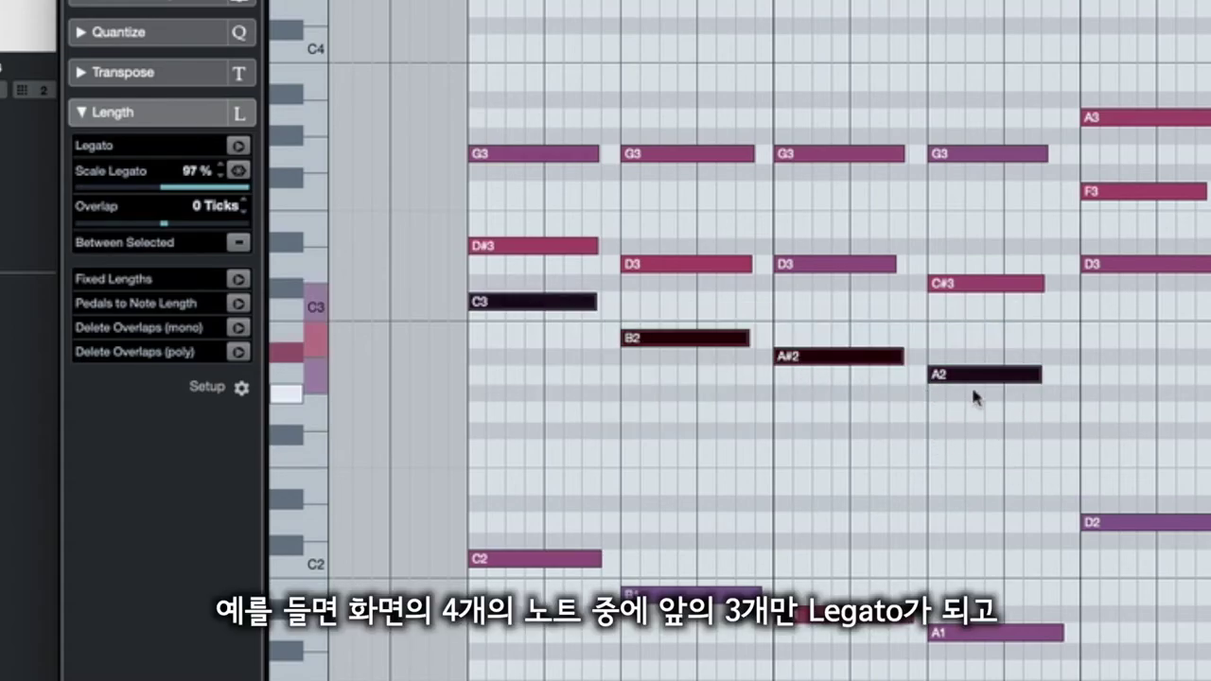
left_click(1058, 442)
left_click_drag(992, 440, 501, 308)
left_click(239, 244)
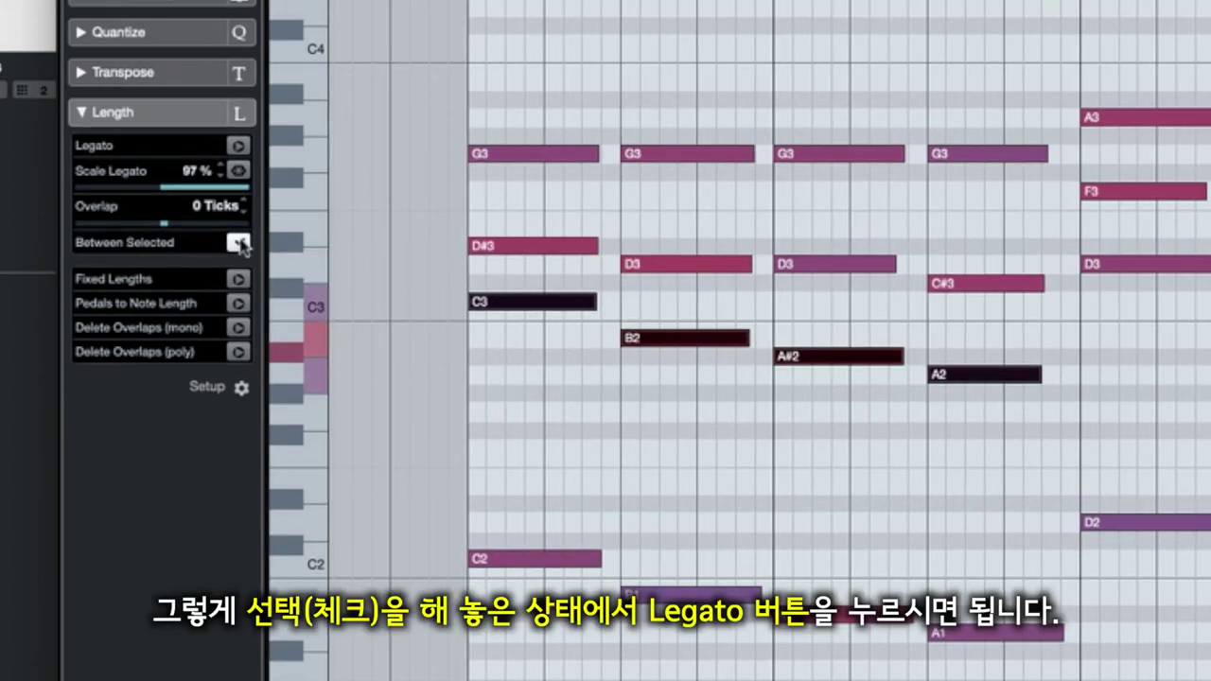
Apply Legato between the four selected notes and turn Between Selected off.
left_click(237, 148)
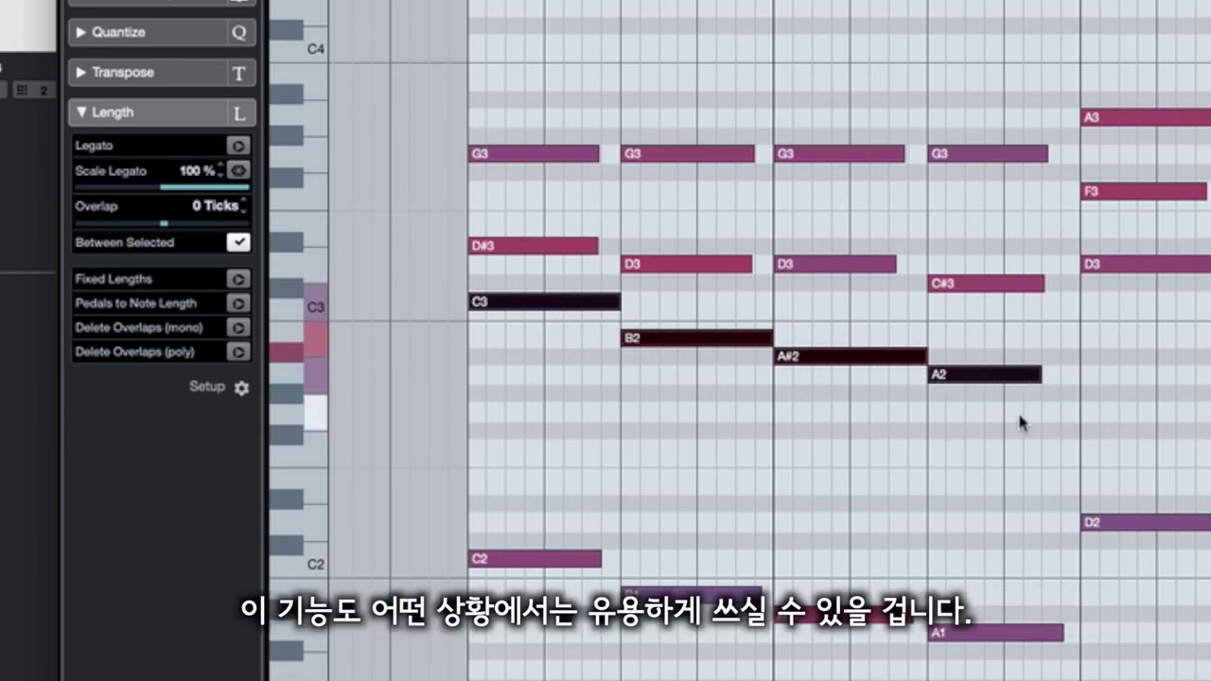
left_click(241, 245)
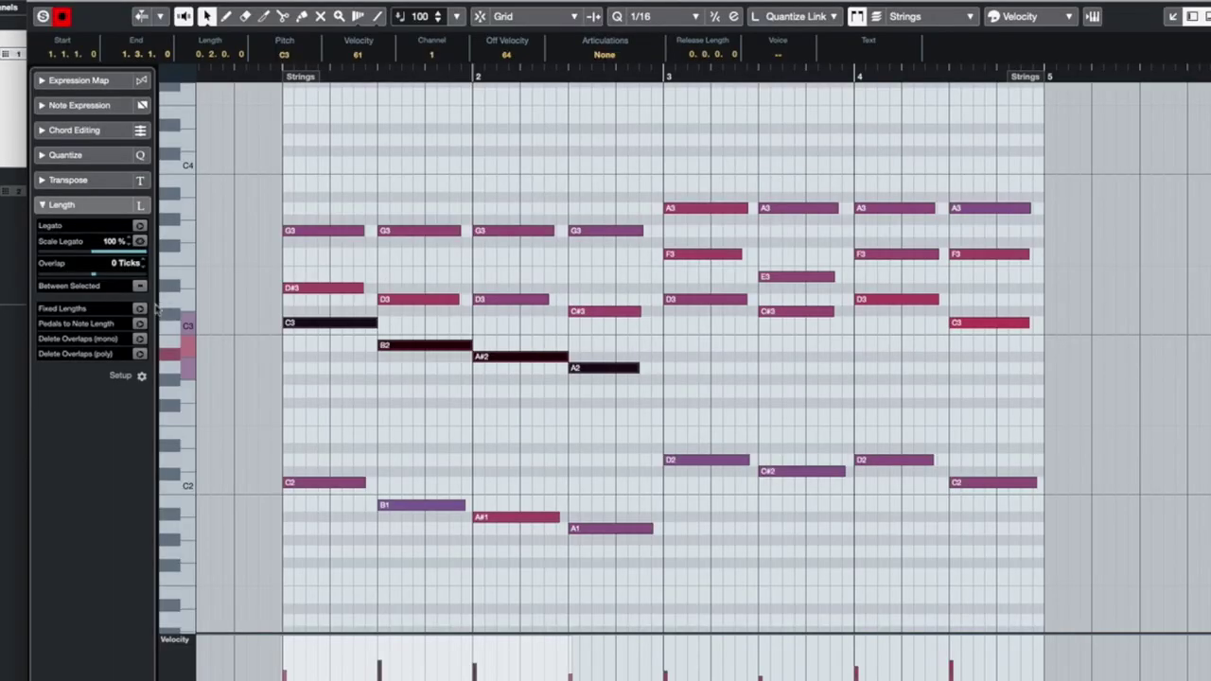